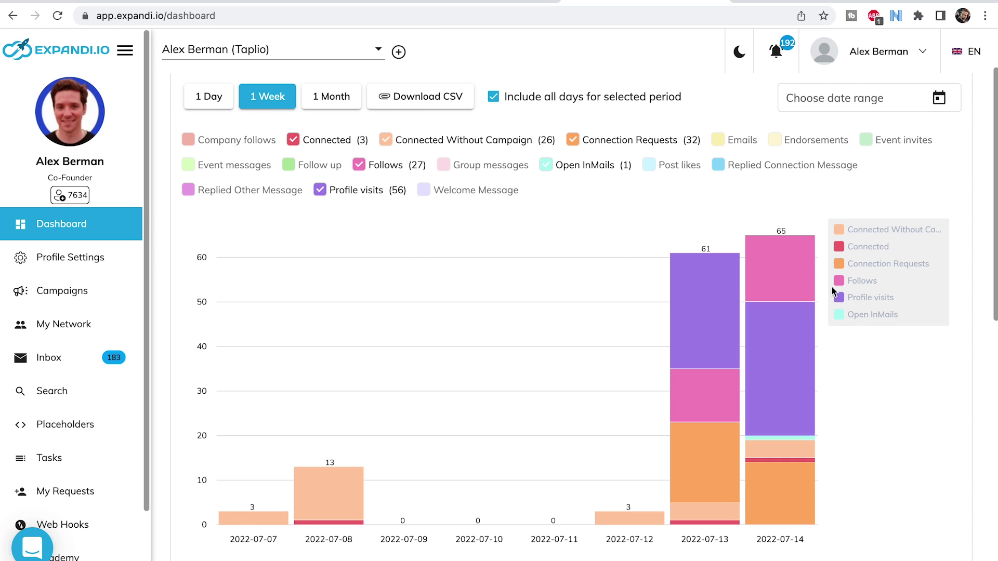
- Examine the one-week activity chart's breakdown for 2022-07-13 and 2022-07-14
{"action": "mouse_move", "coordinate": [711, 322]}
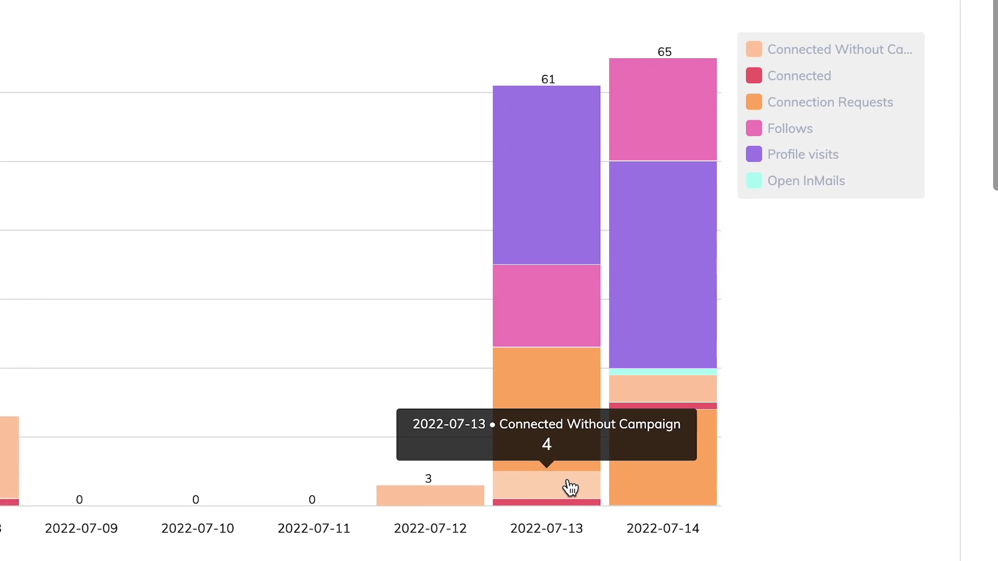
{"action": "mouse_move", "coordinate": [538, 504]}
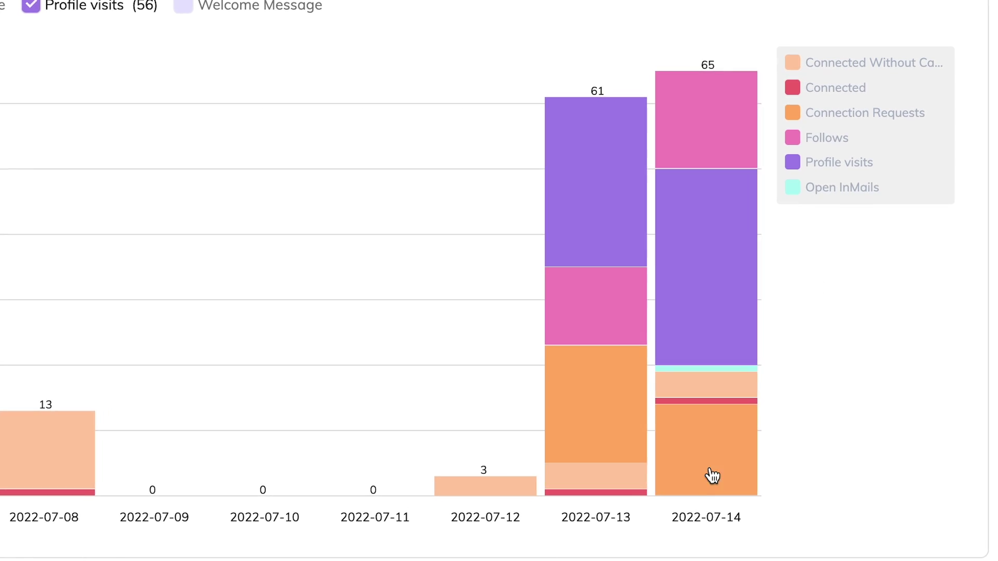
{"action": "mouse_move", "coordinate": [717, 116]}
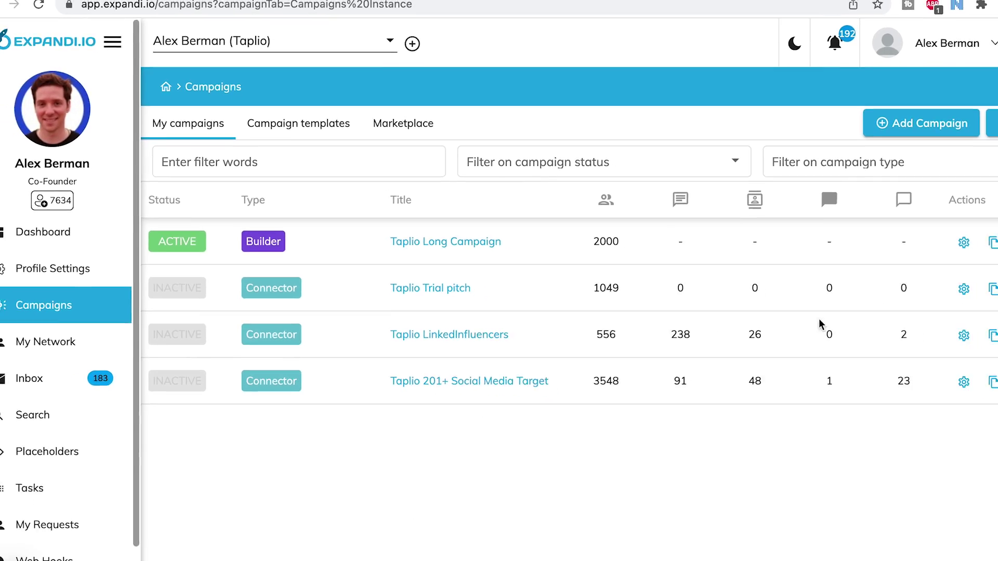
- Add a new campaign of the Campaign Builder type named "Taplio Campaign Test" and proceed to the template choice
{"action": "left_click", "coordinate": [948, 123]}
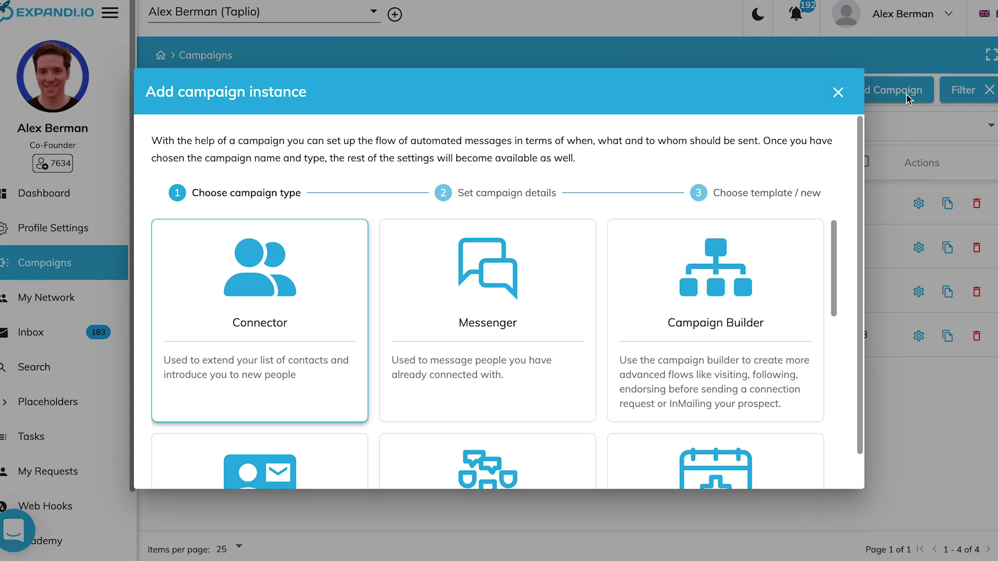
{"action": "scroll", "coordinate": [488, 317], "scroll_direction": "down", "scroll_amount": 4}
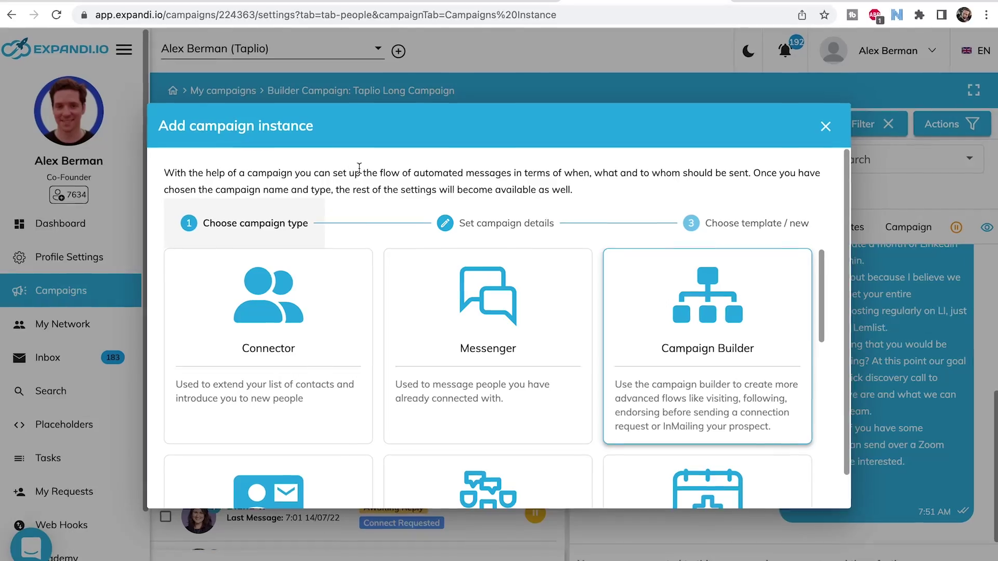
{"action": "left_click", "coordinate": [690, 327]}
{"action": "left_click", "coordinate": [490, 357]}
{"action": "type", "text": "Taplio Campaign Te"}
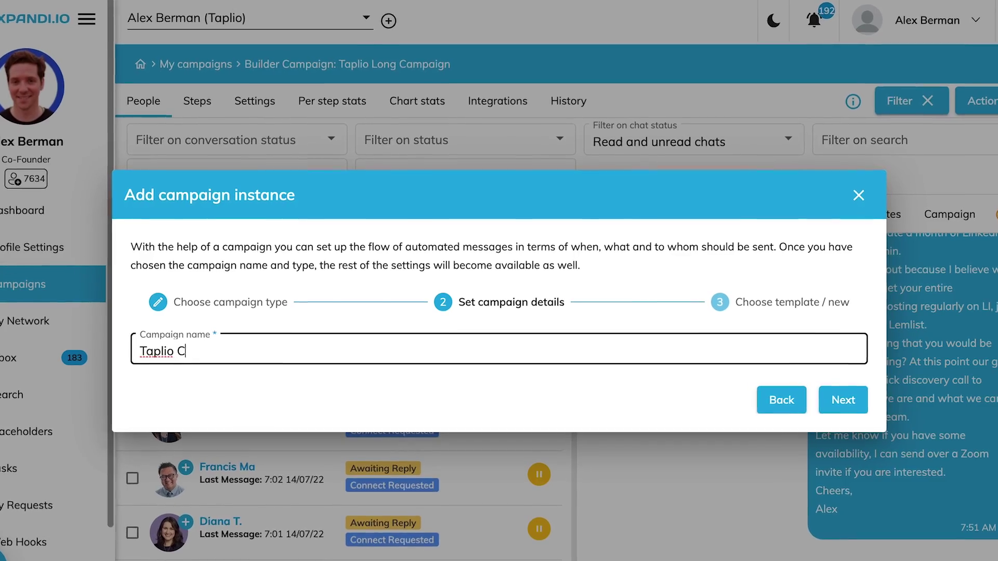
{"action": "type", "text": "st"}
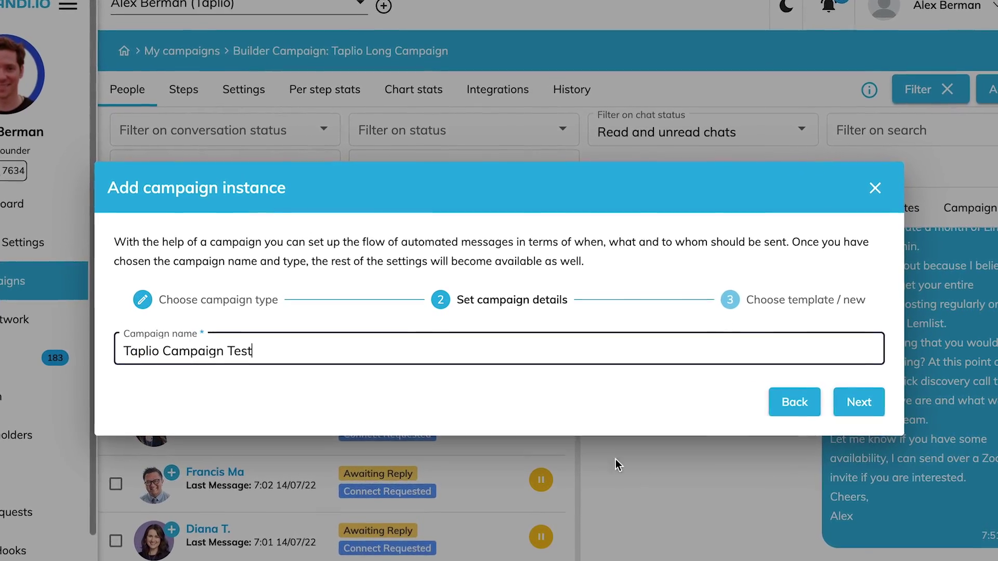
{"action": "left_click", "coordinate": [855, 401]}
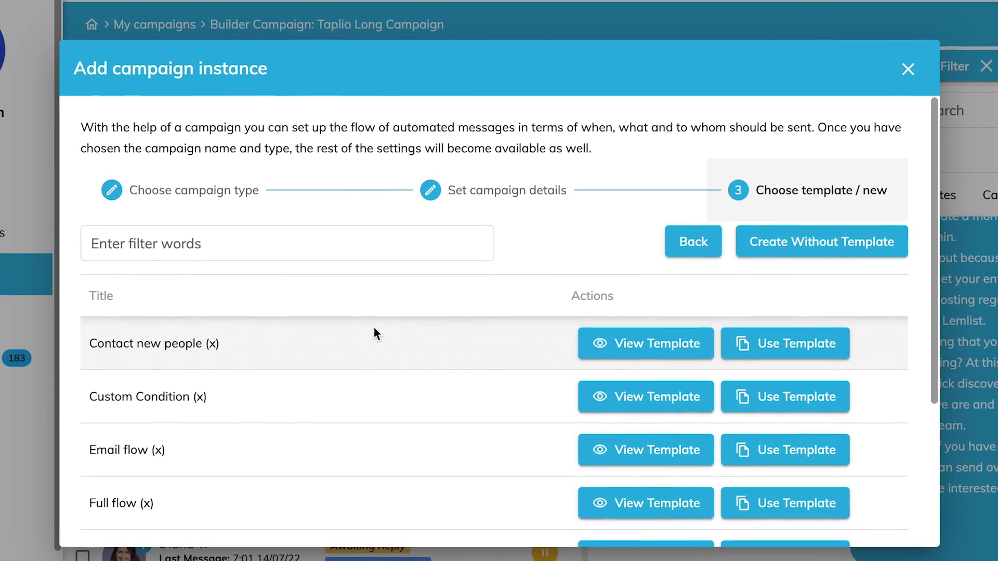
- Browse the available campaign templates and open the preview of the Full flow template
{"action": "scroll", "coordinate": [372, 327], "scroll_direction": "down", "scroll_amount": 3}
{"action": "scroll", "coordinate": [454, 291], "scroll_direction": "down", "scroll_amount": 2}
{"action": "scroll", "coordinate": [454, 290], "scroll_direction": "up", "scroll_amount": 2}
{"action": "scroll", "coordinate": [454, 289], "scroll_direction": "down", "scroll_amount": 2}
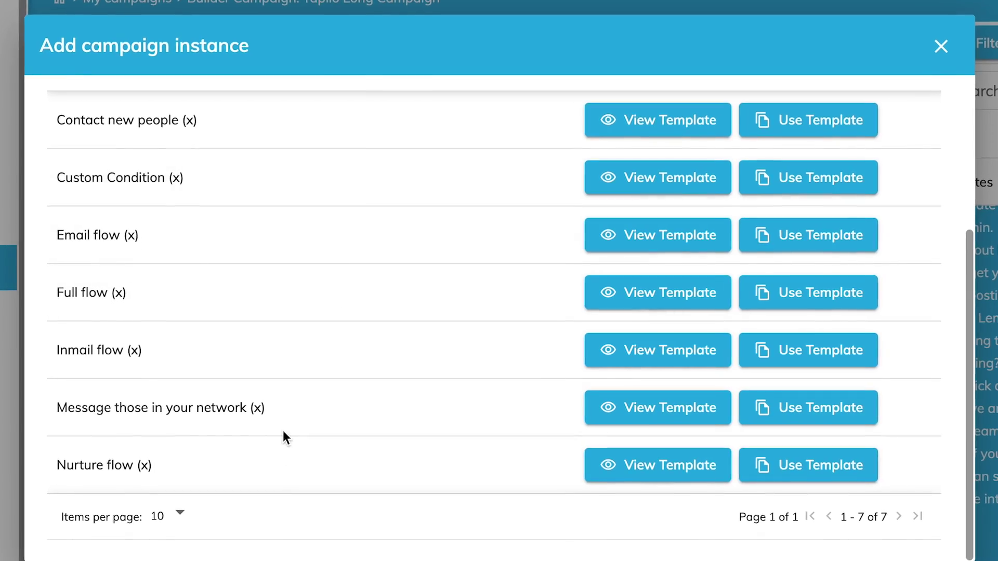
{"action": "scroll", "coordinate": [280, 457], "scroll_direction": "up", "scroll_amount": 3}
{"action": "left_click", "coordinate": [696, 400]}
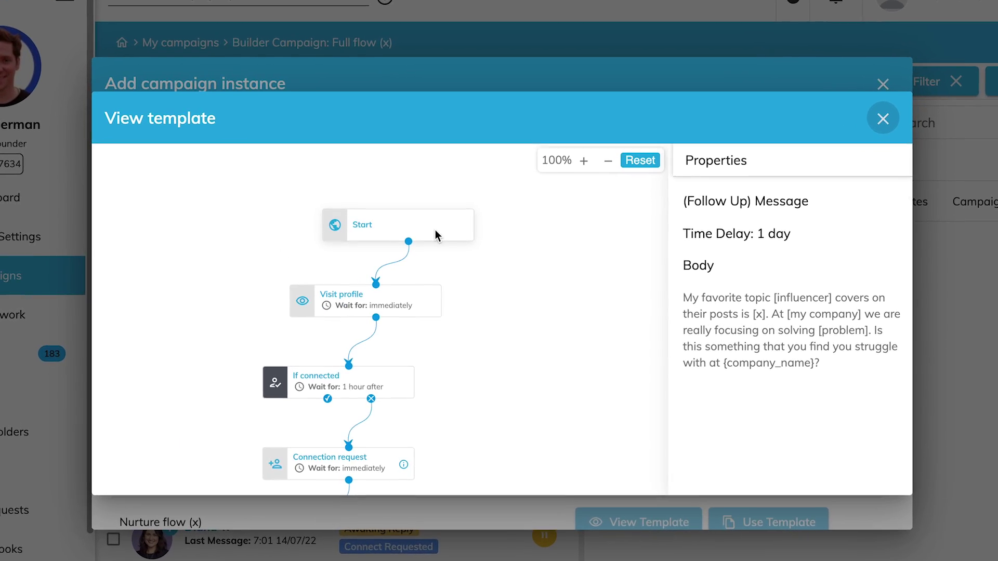
- Examine the Full flow template's diagram from the start through the connection, follow-up, InMail and email branches
{"action": "left_click_drag", "start_coordinate": [434, 405], "coordinate": [455, 270]}
{"action": "left_click_drag", "start_coordinate": [386, 354], "coordinate": [430, 274]}
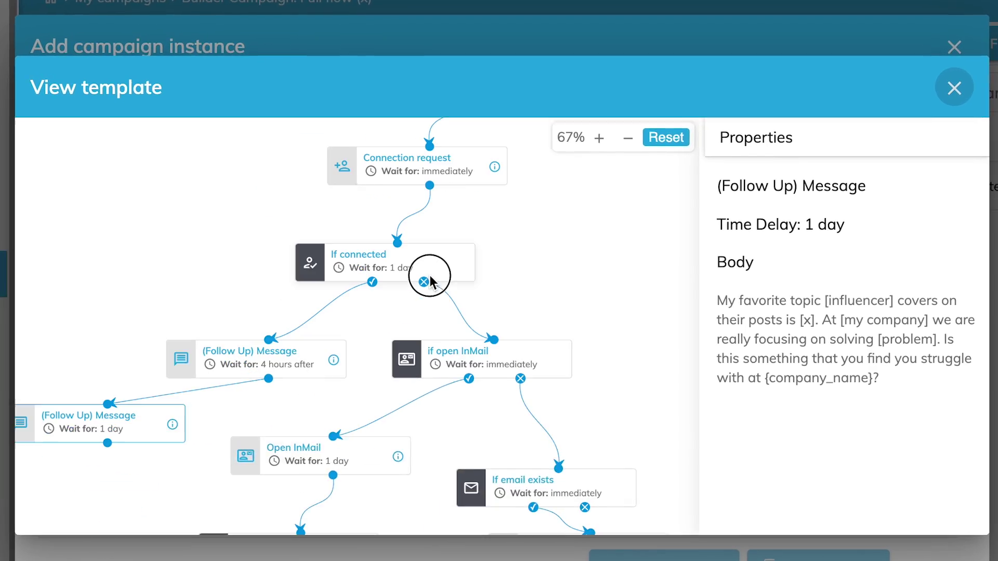
{"action": "left_click_drag", "start_coordinate": [401, 350], "coordinate": [395, 267]}
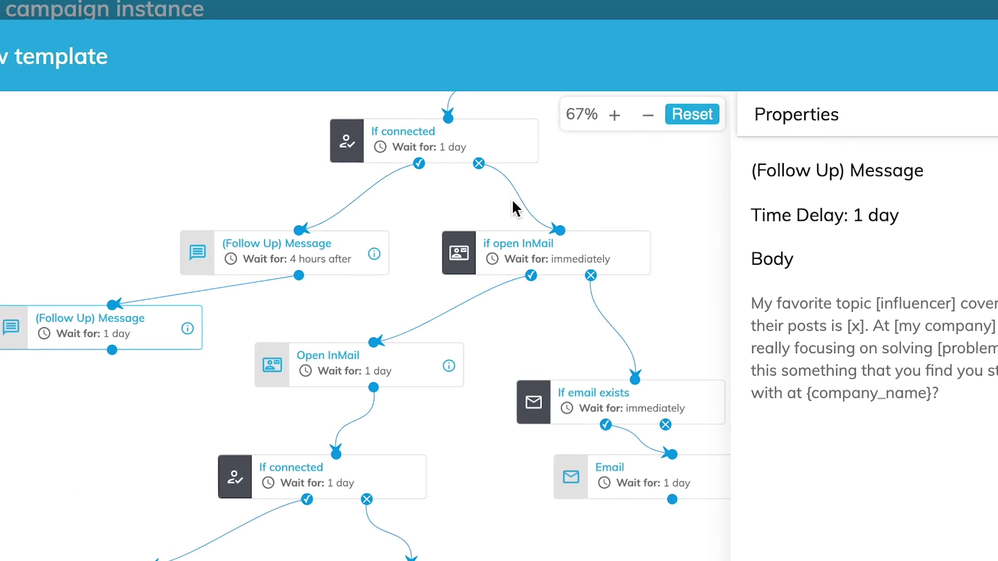
{"action": "left_click_drag", "start_coordinate": [555, 323], "coordinate": [538, 115]}
{"action": "left_click_drag", "start_coordinate": [172, 207], "coordinate": [206, 147]}
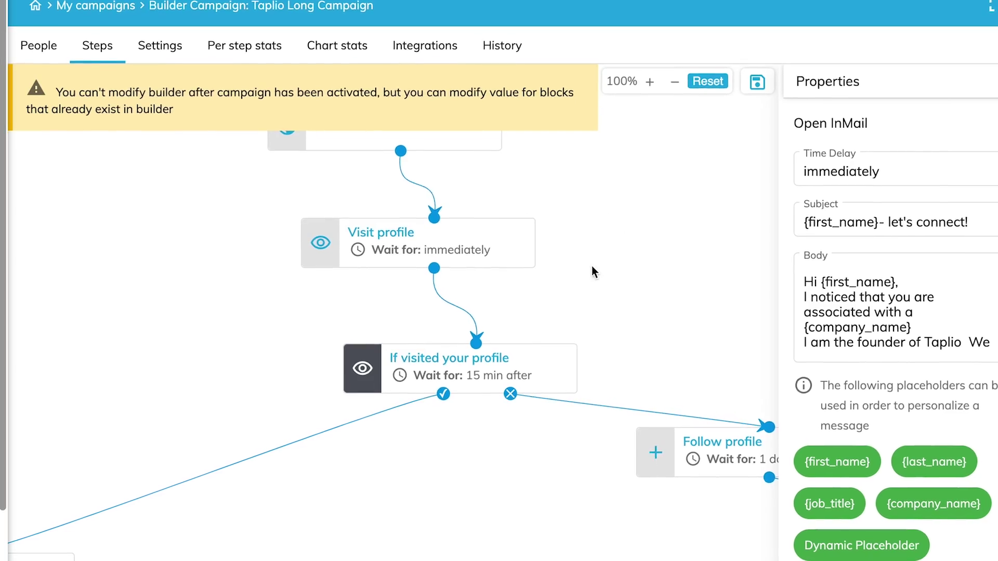
- Examine the Taplio Long Campaign's steps from the profile visit through the connection checks and the connection request
{"action": "left_click_drag", "start_coordinate": [406, 263], "coordinate": [560, 217]}
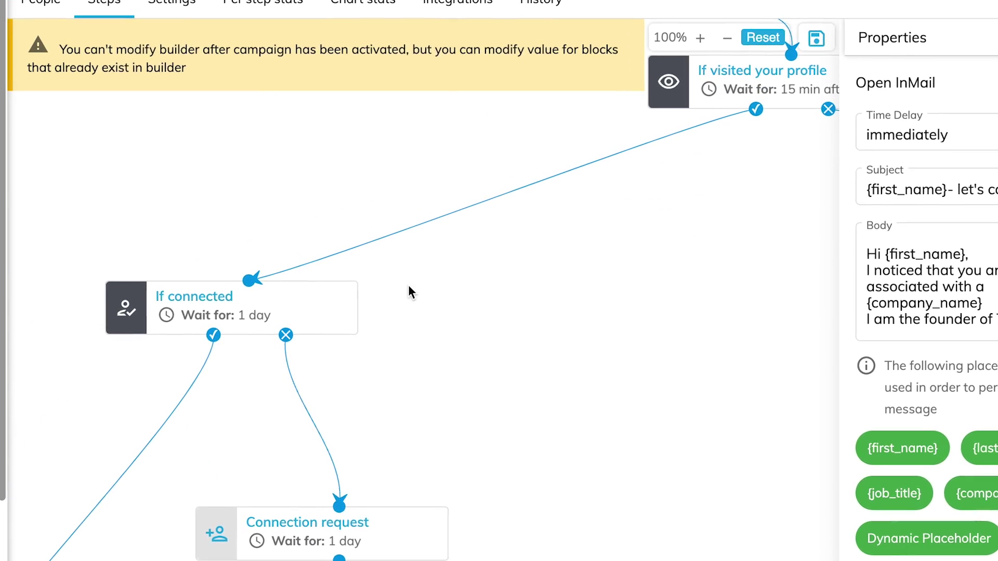
{"action": "left_click_drag", "start_coordinate": [482, 274], "coordinate": [360, 283]}
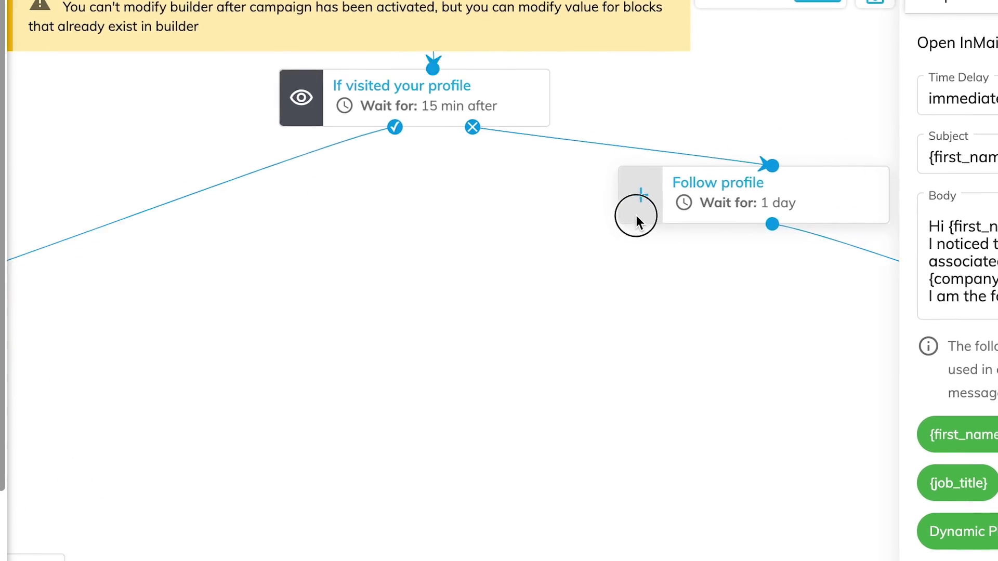
{"action": "scroll", "coordinate": [624, 186], "scroll_direction": "down", "scroll_amount": 10}
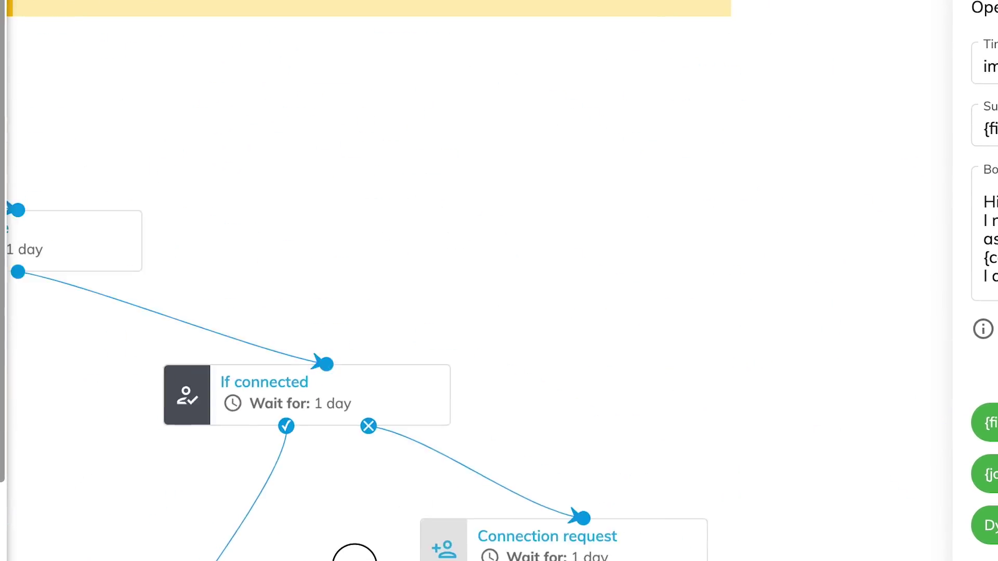
{"action": "scroll", "coordinate": [334, 412], "scroll_direction": "down", "scroll_amount": 10}
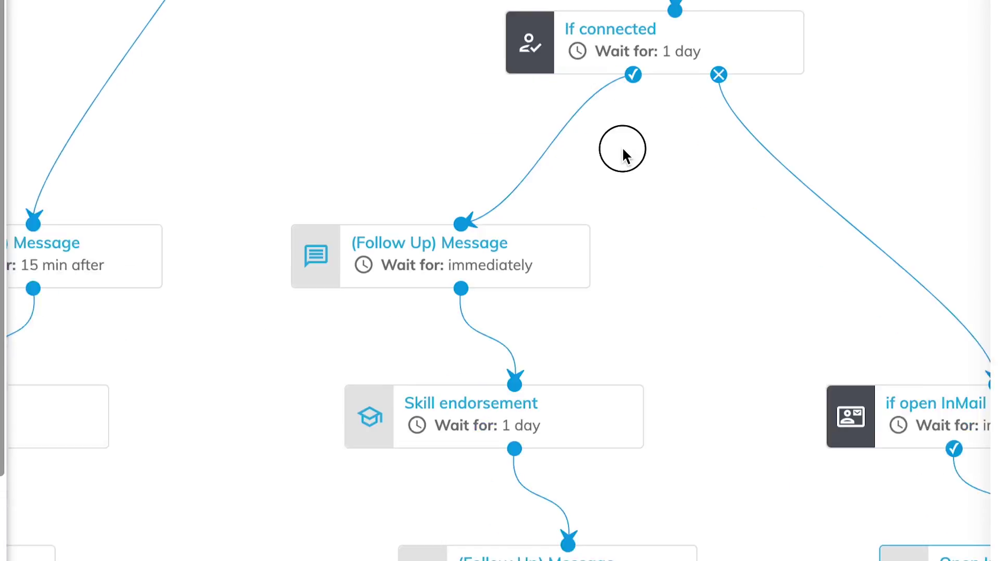
{"action": "scroll", "coordinate": [395, 234], "scroll_direction": "up", "scroll_amount": 8}
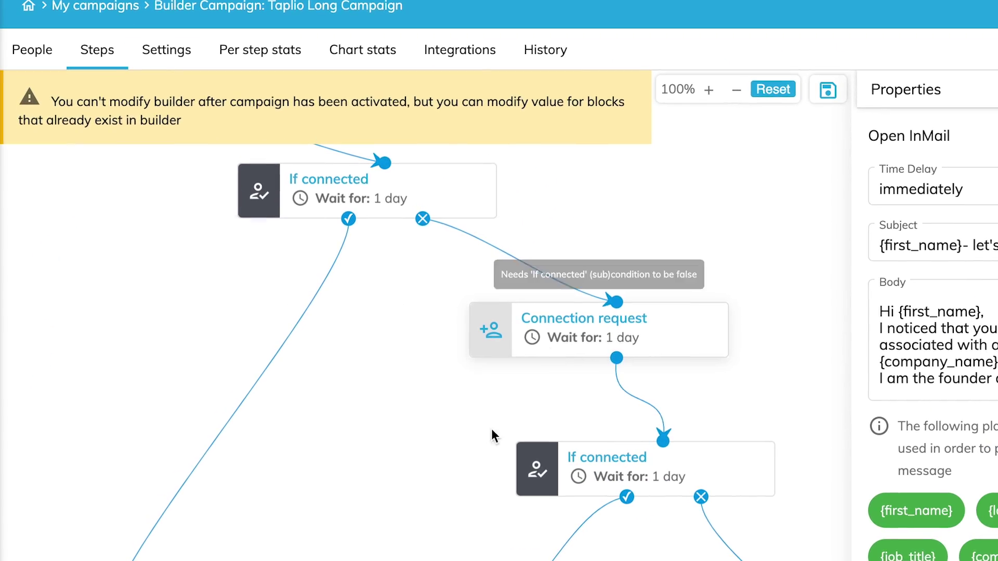
{"action": "scroll", "coordinate": [459, 468], "scroll_direction": "down", "scroll_amount": 6}
{"action": "scroll", "coordinate": [524, 430], "scroll_direction": "down", "scroll_amount": 4}
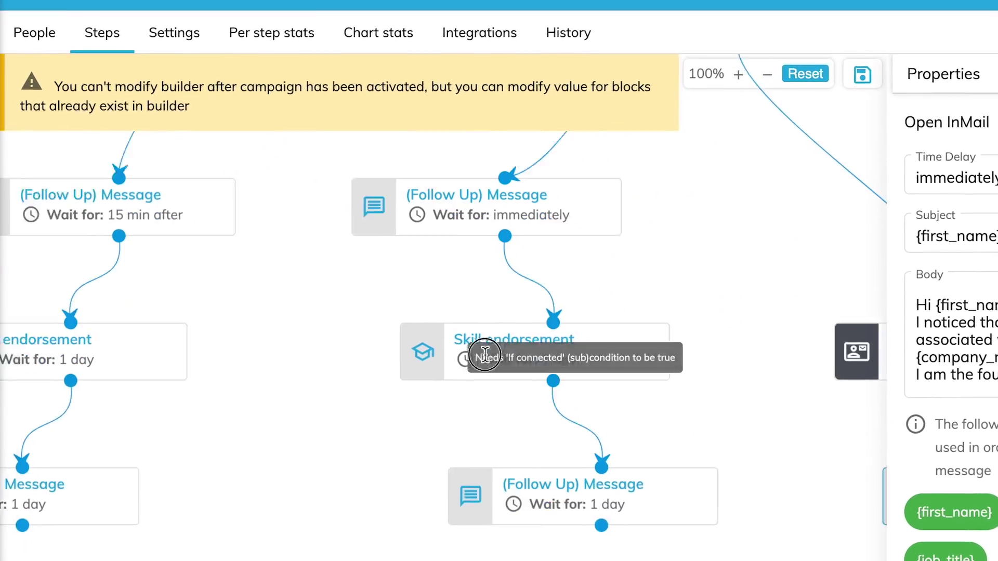
- Examine the follow-up message, skill endorsement and Open InMail branches at the end of the Taplio Long Campaign
{"action": "left_click_drag", "start_coordinate": [724, 352], "coordinate": [810, 340]}
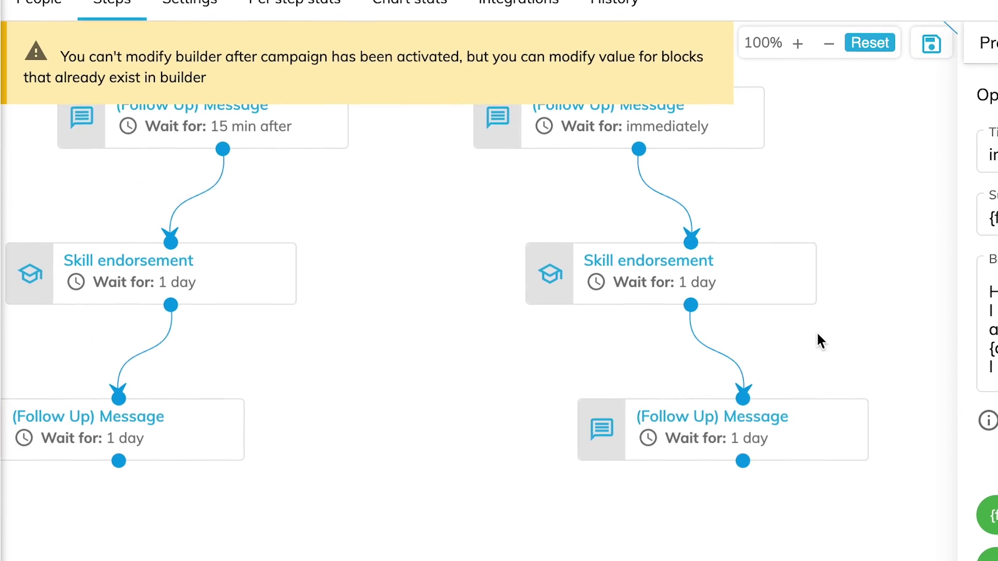
{"action": "left_click_drag", "start_coordinate": [535, 345], "coordinate": [740, 362]}
{"action": "left_click_drag", "start_coordinate": [526, 240], "coordinate": [679, 263]}
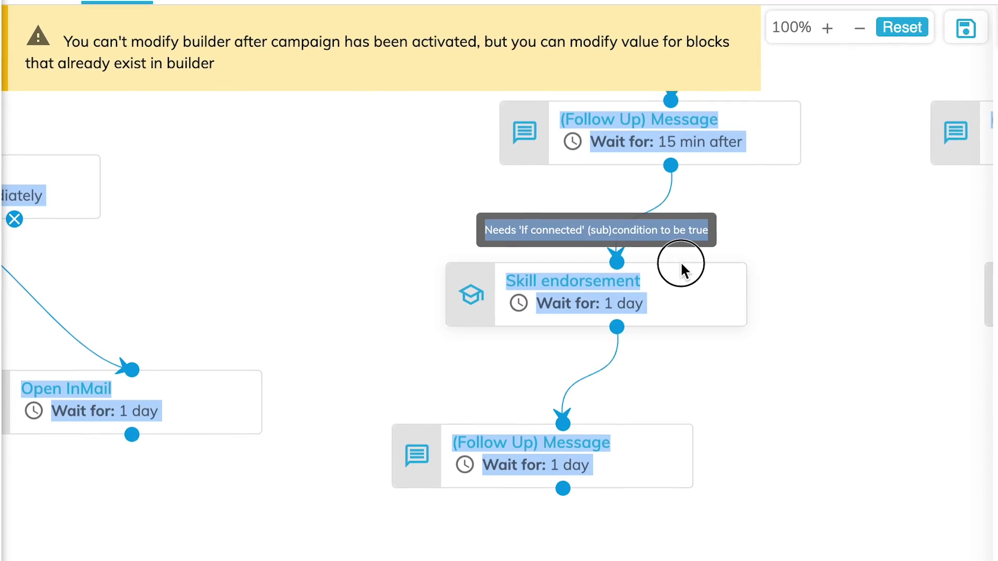
{"action": "left_click", "coordinate": [680, 263]}
{"action": "left_click", "coordinate": [734, 123]}
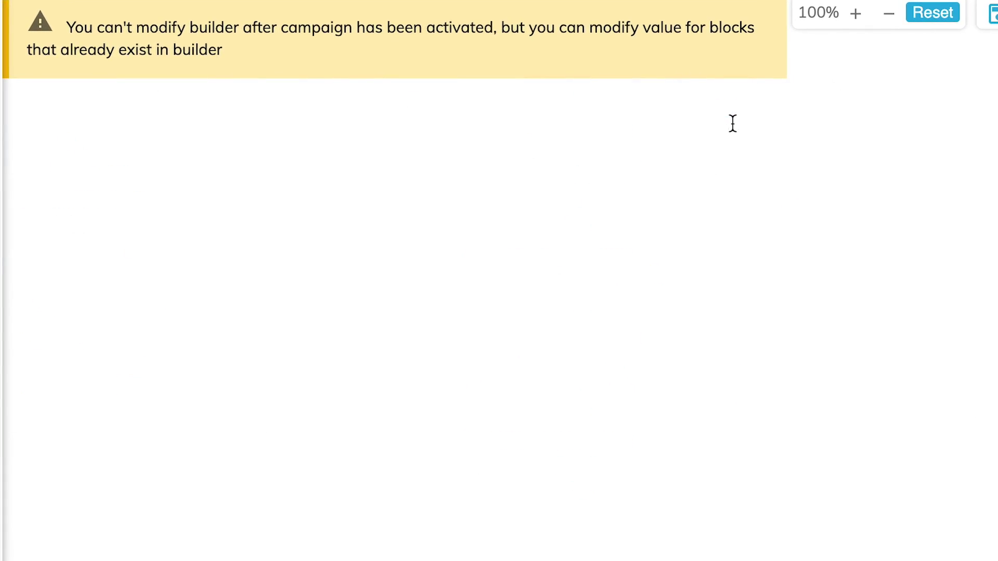
{"action": "scroll", "coordinate": [826, 257], "scroll_direction": "down", "scroll_amount": 5}
{"action": "scroll", "coordinate": [810, 265], "scroll_direction": "down", "scroll_amount": 3}
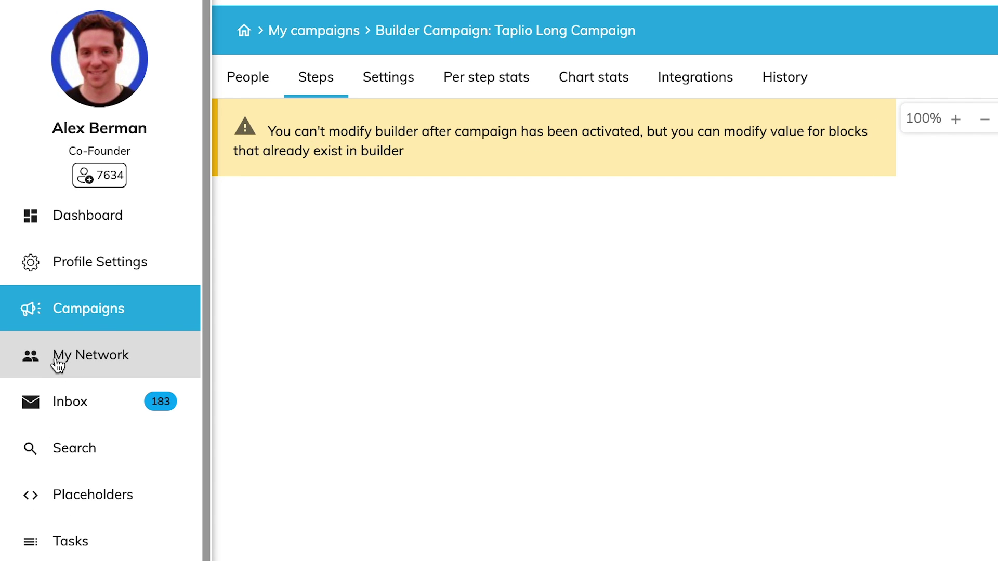
- Go to the lead searches and start a new search of the Sales navigator search type
{"action": "left_click", "coordinate": [57, 364]}
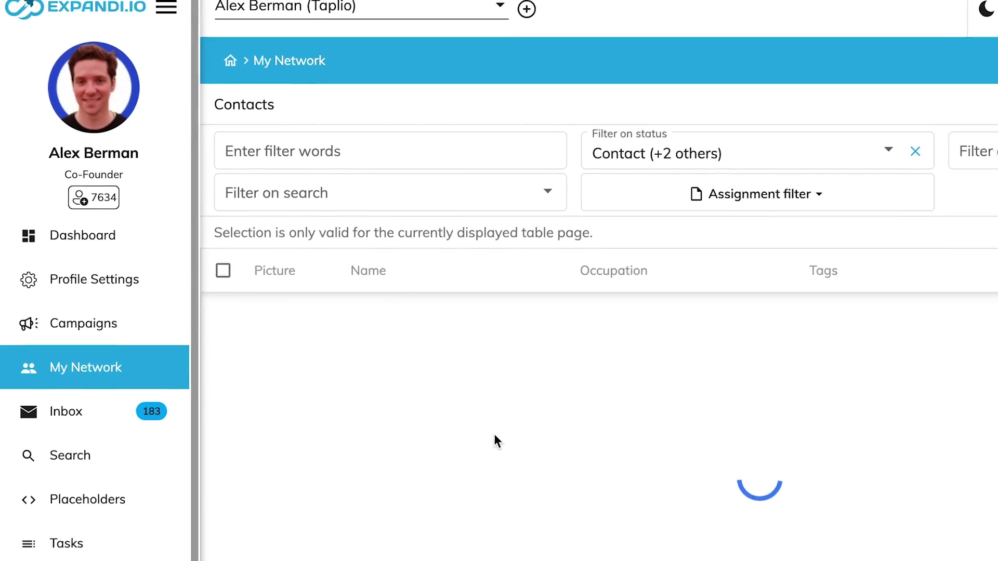
{"action": "left_click", "coordinate": [84, 456]}
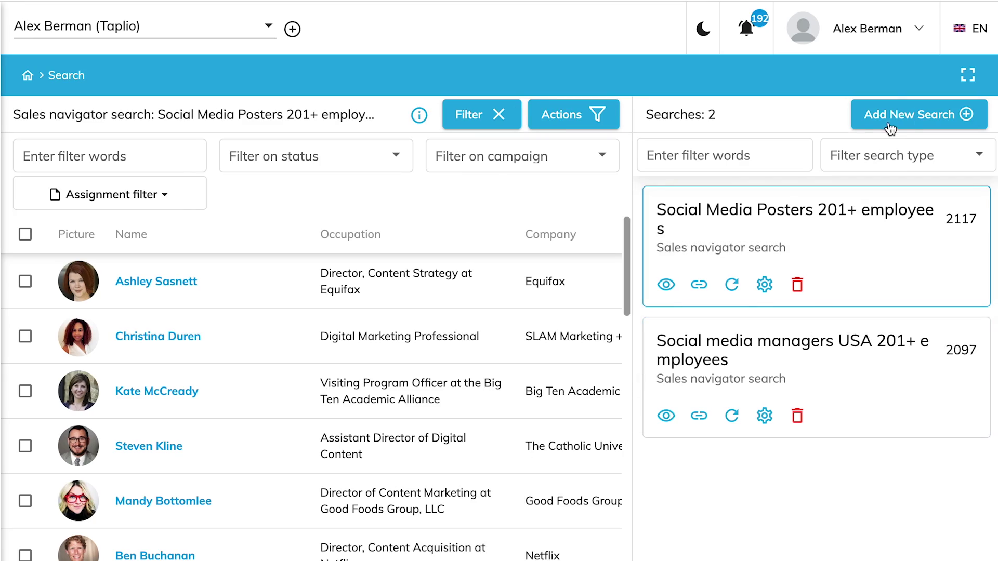
{"action": "left_click", "coordinate": [889, 124]}
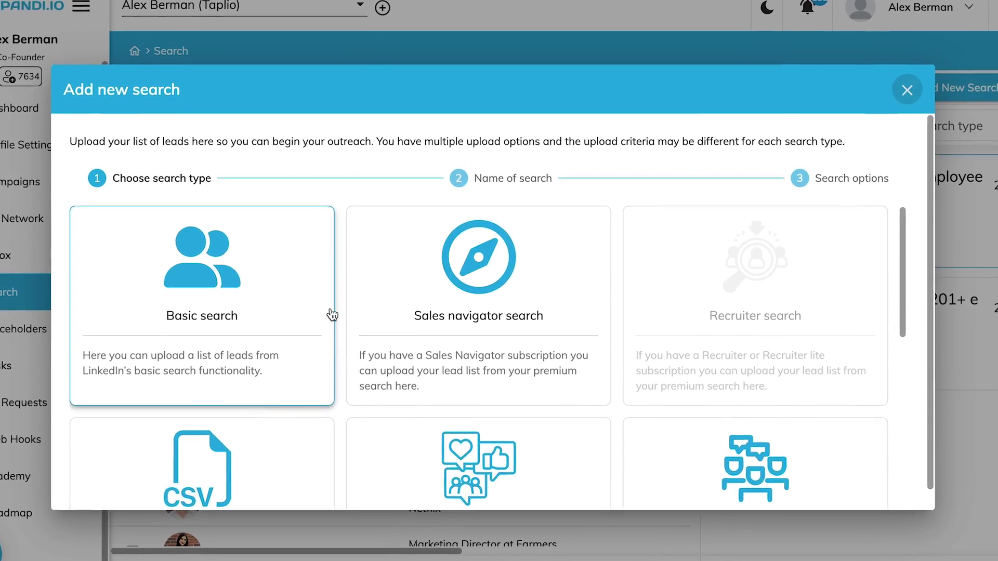
{"action": "scroll", "coordinate": [332, 314], "scroll_direction": "down", "scroll_amount": 1}
{"action": "scroll", "coordinate": [330, 314], "scroll_direction": "up", "scroll_amount": 1}
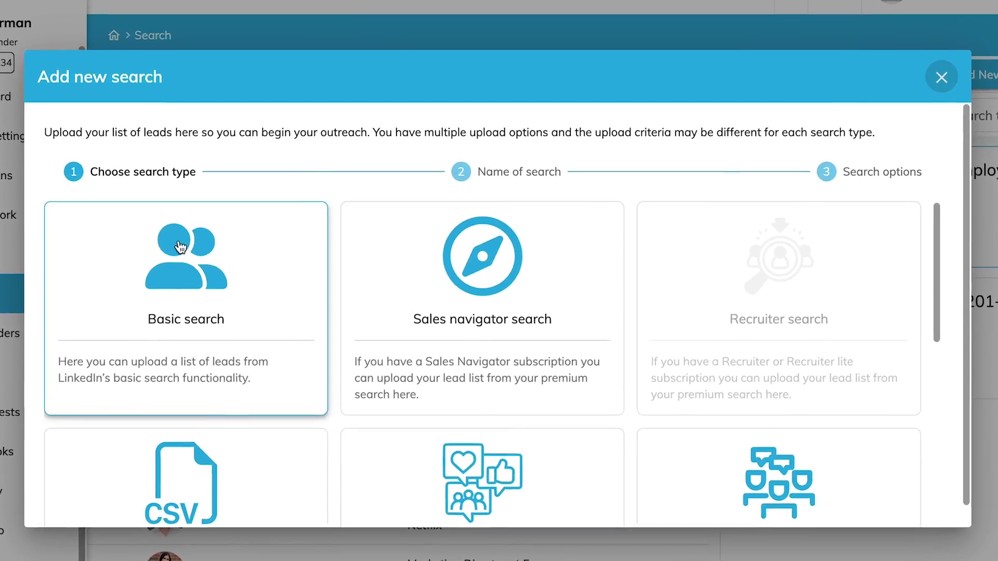
{"action": "left_click", "coordinate": [515, 259]}
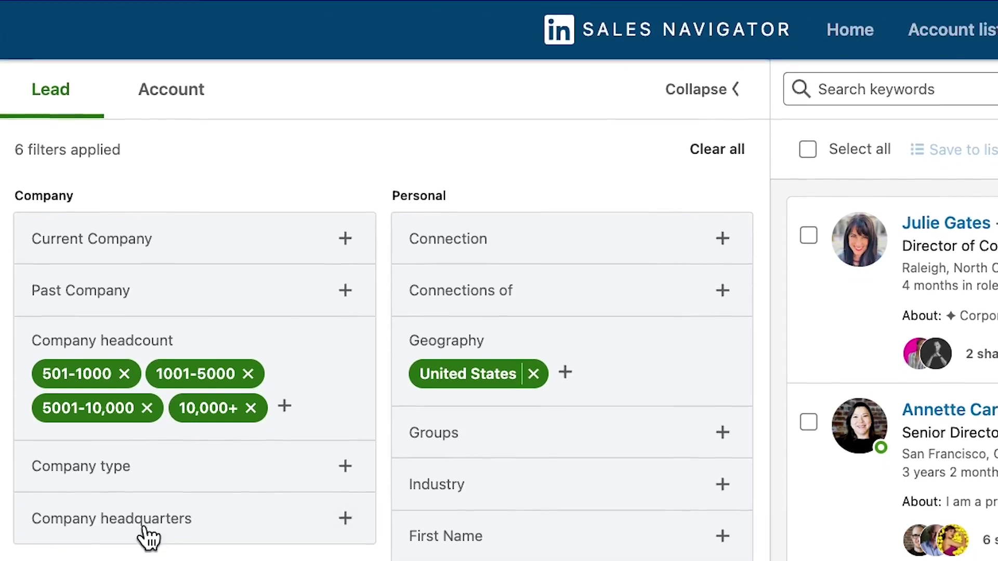
- Review the lead filters applied in LinkedIn Sales Navigator and close the link view of the Expandi search
{"action": "scroll", "coordinate": [61, 400], "scroll_direction": "down", "scroll_amount": 5}
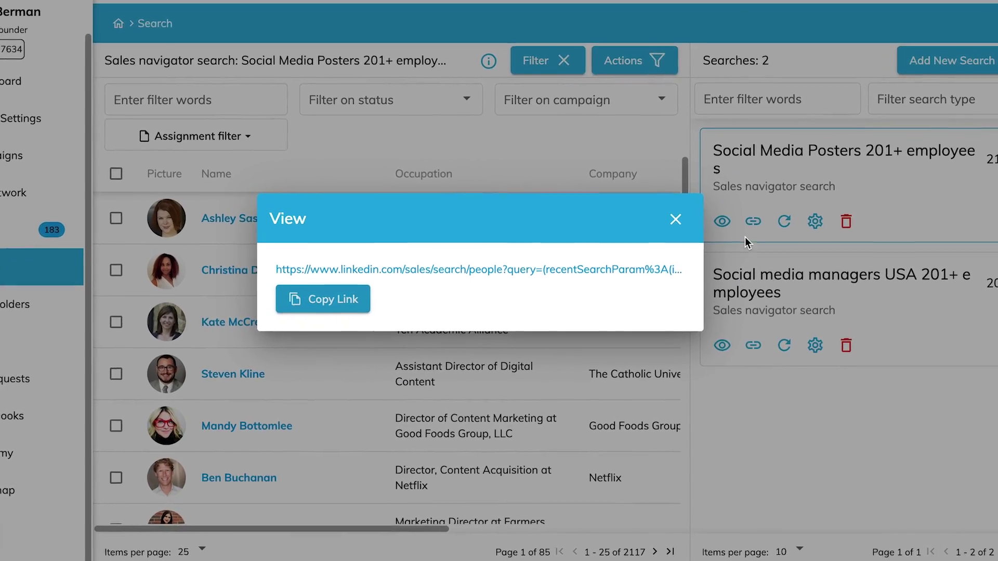
{"action": "left_click", "coordinate": [675, 219]}
{"action": "left_click", "coordinate": [698, 209]}
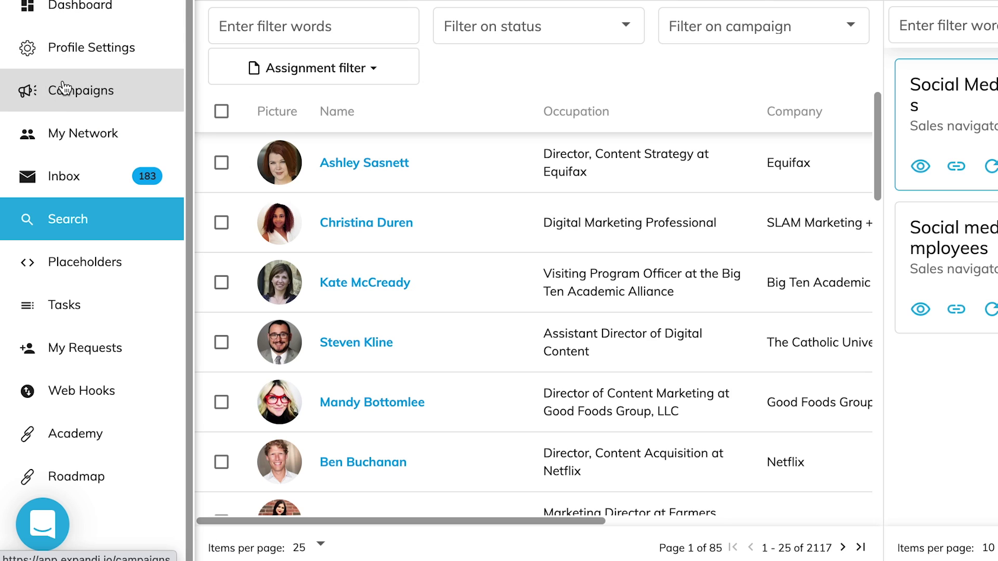
- Open the campaigns page in Expandi and the messaging page in LinkedIn
{"action": "left_click", "coordinate": [33, 68]}
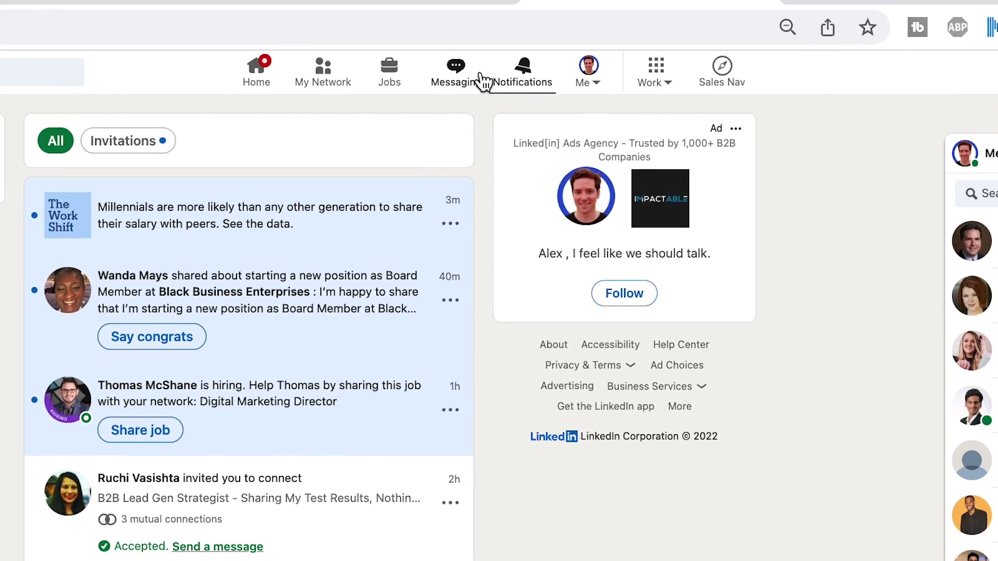
{"action": "left_click", "coordinate": [480, 77]}
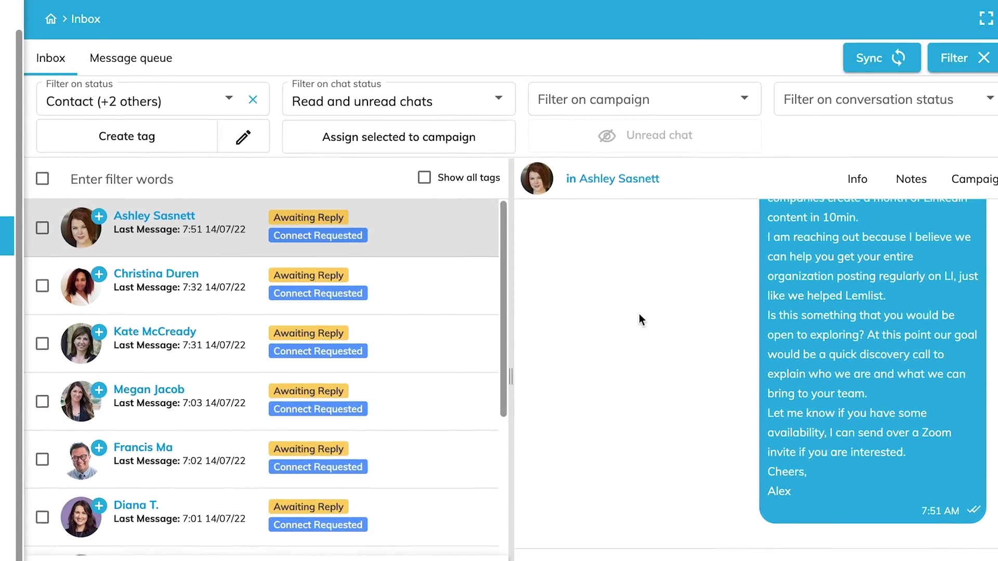
- Read the July 13 and July 14, 2022 outreach messages in the first contact's Expandi inbox conversation
{"action": "scroll", "coordinate": [733, 391], "scroll_direction": "up", "scroll_amount": 5}
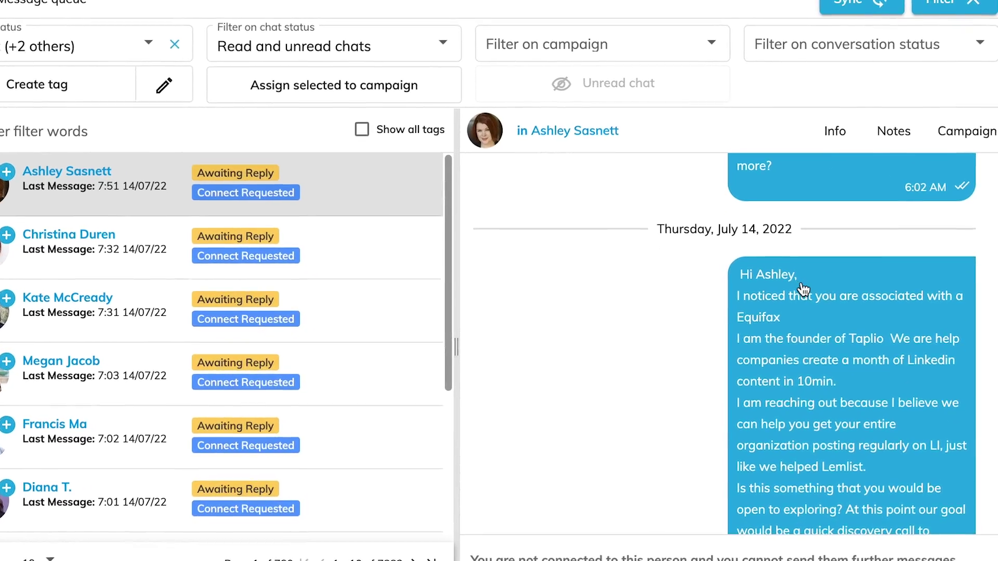
{"action": "scroll", "coordinate": [801, 289], "scroll_direction": "up", "scroll_amount": 3}
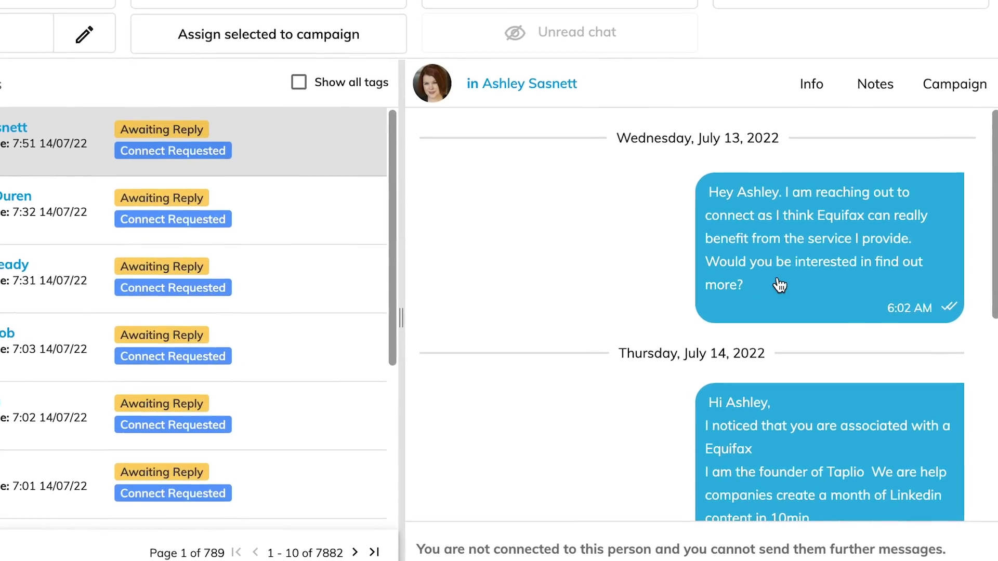
{"action": "scroll", "coordinate": [780, 286], "scroll_direction": "down", "scroll_amount": 5}
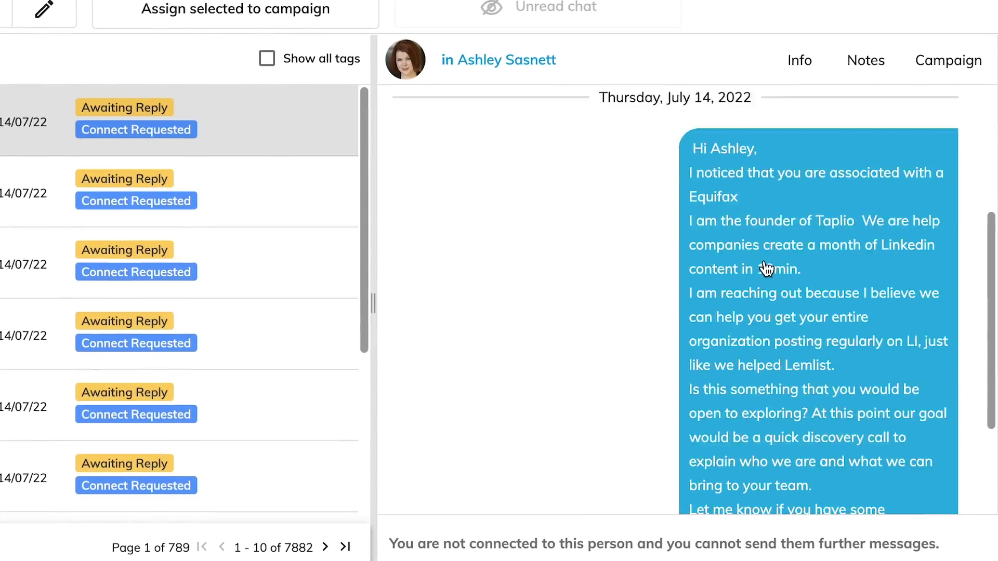
- Read through the rest of the July 14, 2022 outreach message in the open inbox conversation
{"action": "scroll", "coordinate": [764, 263], "scroll_direction": "up", "scroll_amount": 3}
{"action": "scroll", "coordinate": [750, 231], "scroll_direction": "down", "scroll_amount": 5}
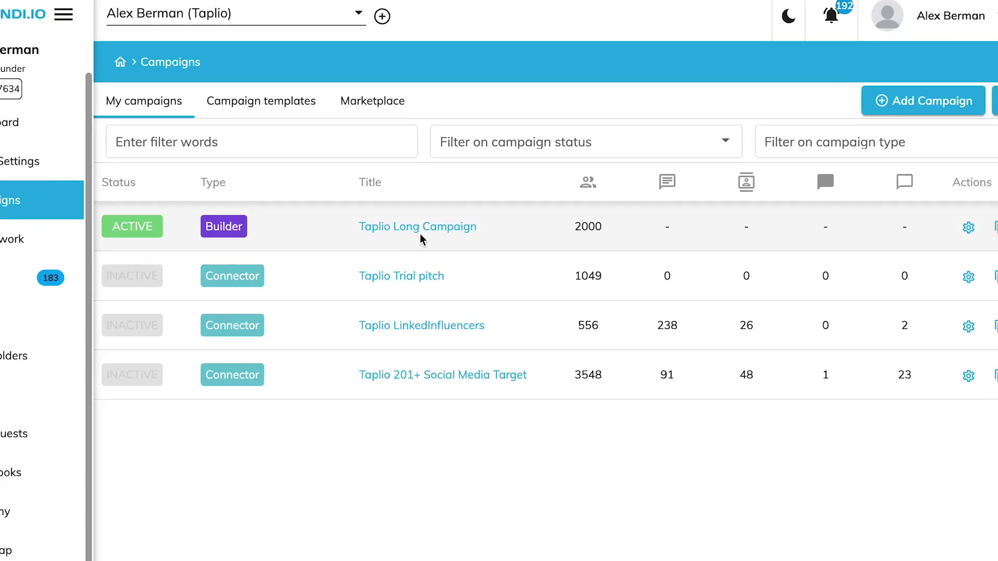
- Open the Taplio Long Campaign steps and review the message body of the Connection request on the not-connected path
{"action": "left_click", "coordinate": [415, 227]}
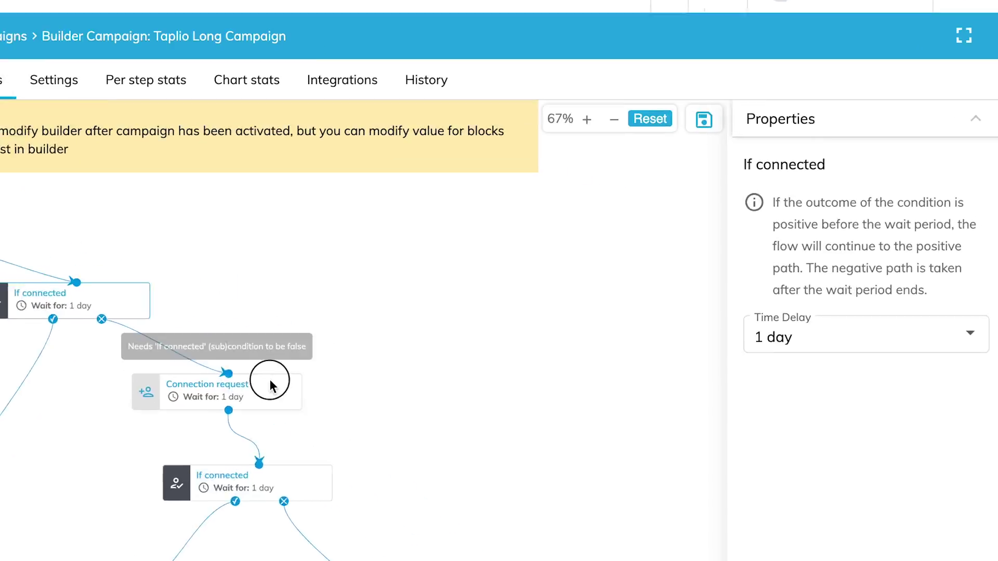
{"action": "left_click", "coordinate": [432, 399]}
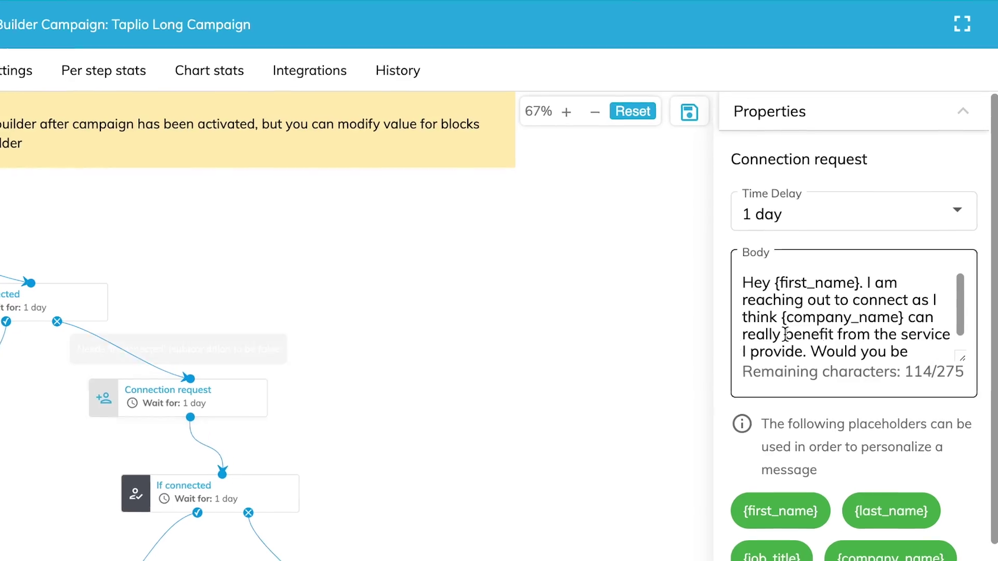
{"action": "scroll", "coordinate": [870, 333], "scroll_direction": "down", "scroll_amount": 2}
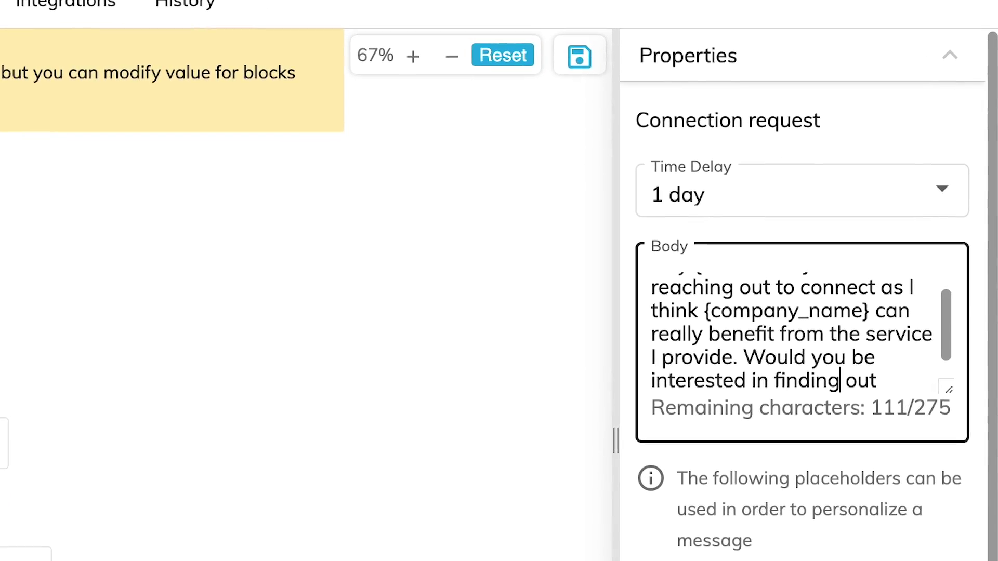
- Clear the whole message body of the Connection request step and undo the deletion
{"action": "mouse_move", "coordinate": [642, 507]}
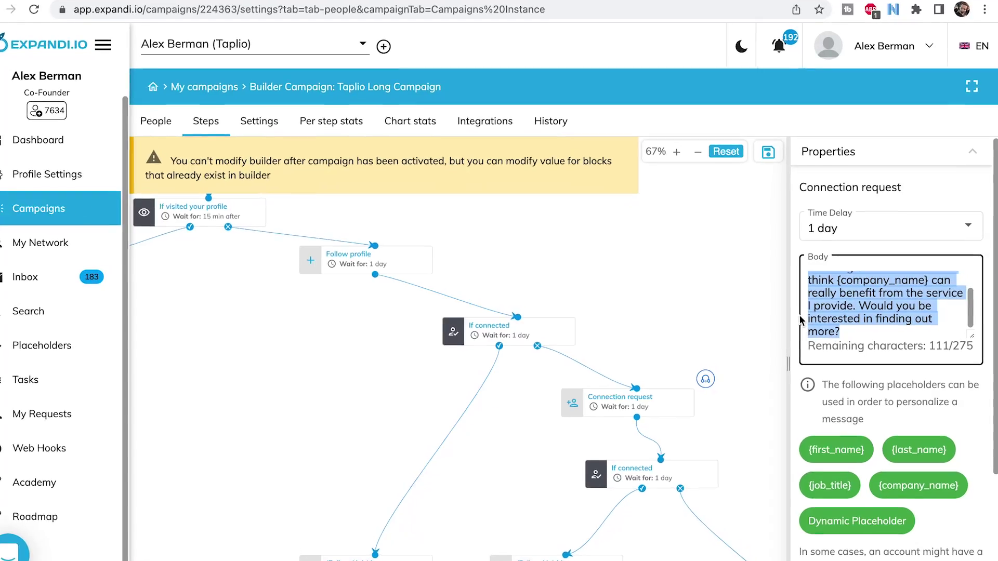
{"action": "key", "text": "BackSpace"}
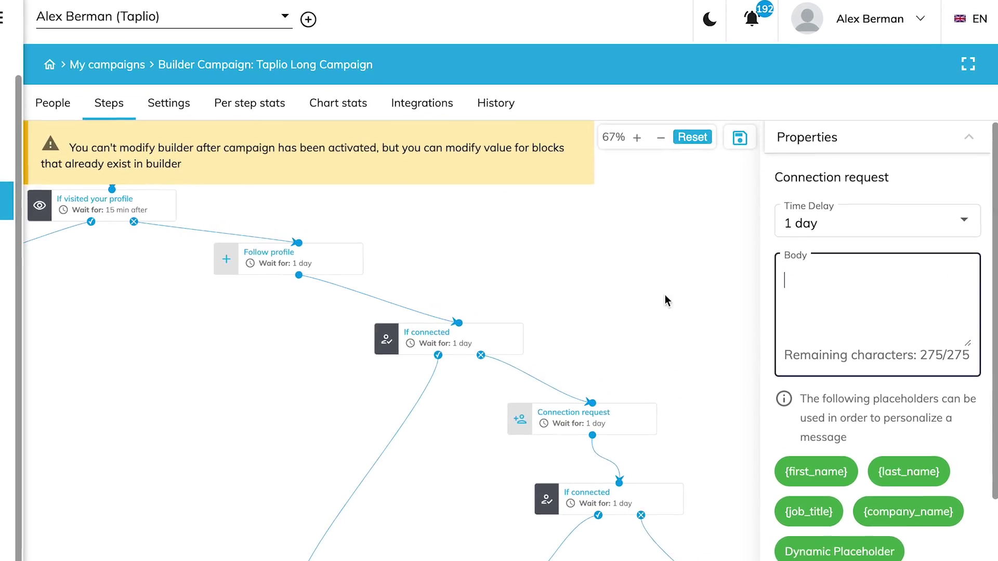
{"action": "scroll", "coordinate": [665, 300], "scroll_direction": "left", "scroll_amount": 10}
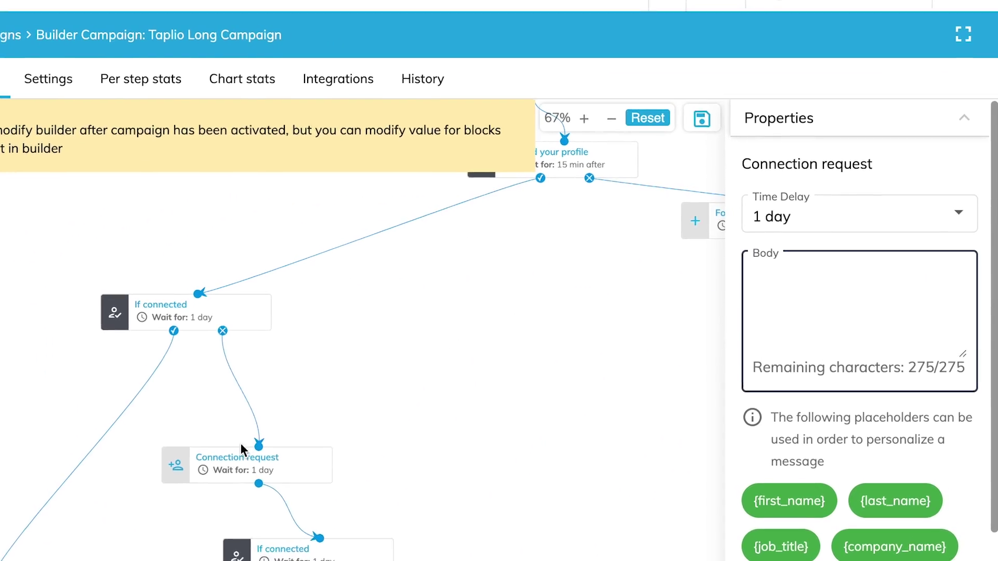
{"action": "key", "text": "ctrl+z"}
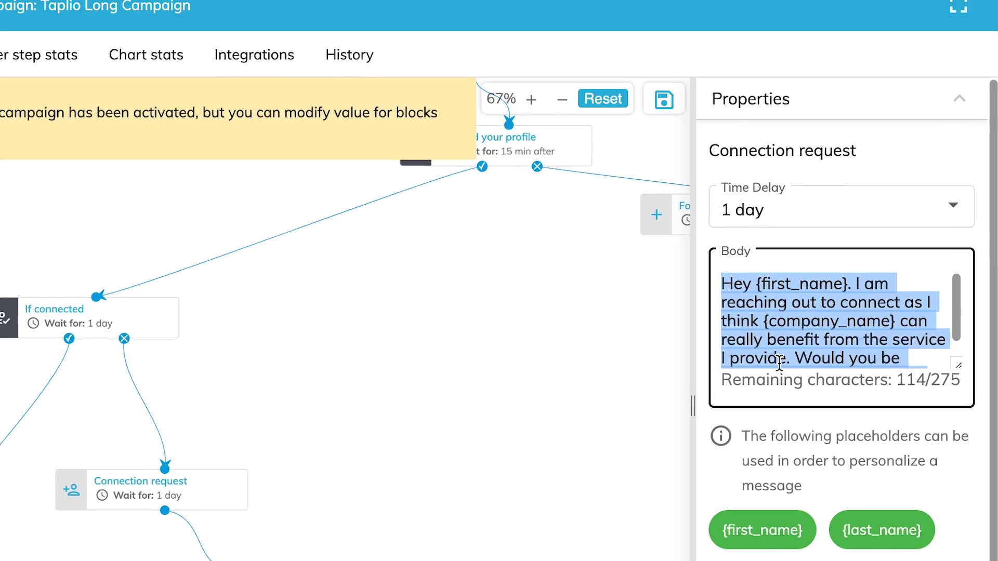